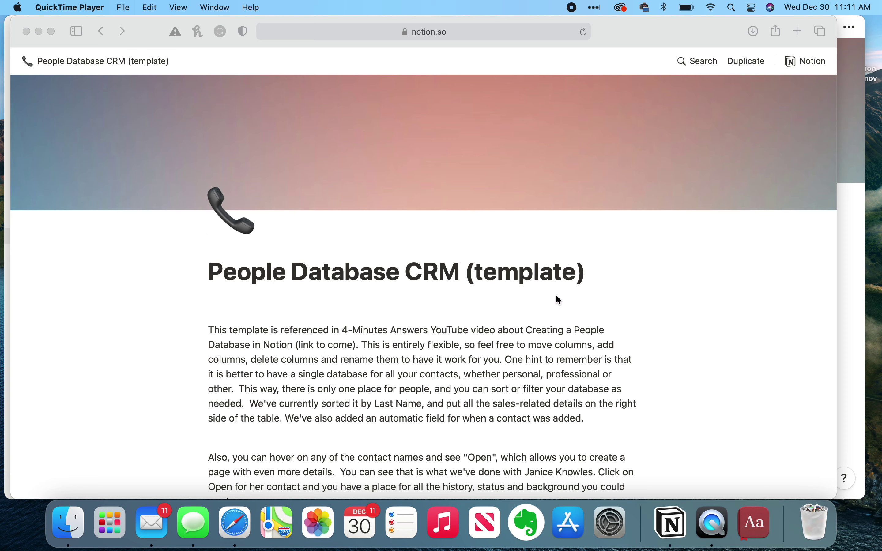
Step: Scroll up, down and sideways through the template page to look over the People table
{"action": "scroll", "coordinate": [680, 363], "scroll_direction": "down", "scroll_amount": 10}
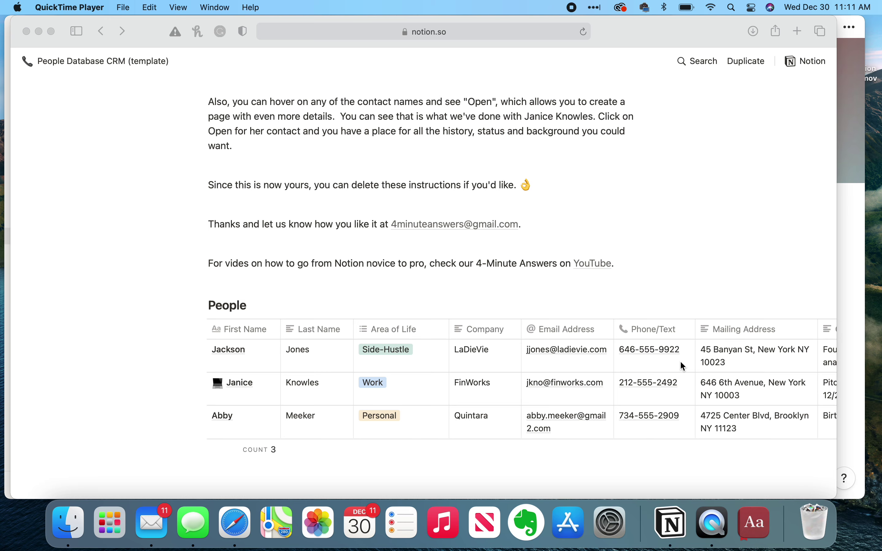
{"action": "scroll", "coordinate": [681, 360], "scroll_direction": "up", "scroll_amount": 10}
{"action": "scroll", "coordinate": [681, 361], "scroll_direction": "down", "scroll_amount": 10}
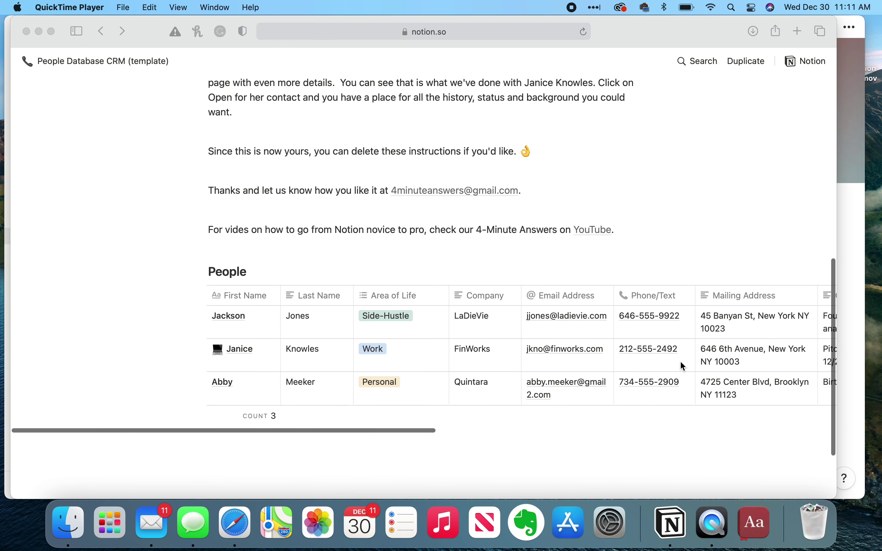
{"action": "scroll", "coordinate": [680, 360], "scroll_direction": "right", "scroll_amount": 10}
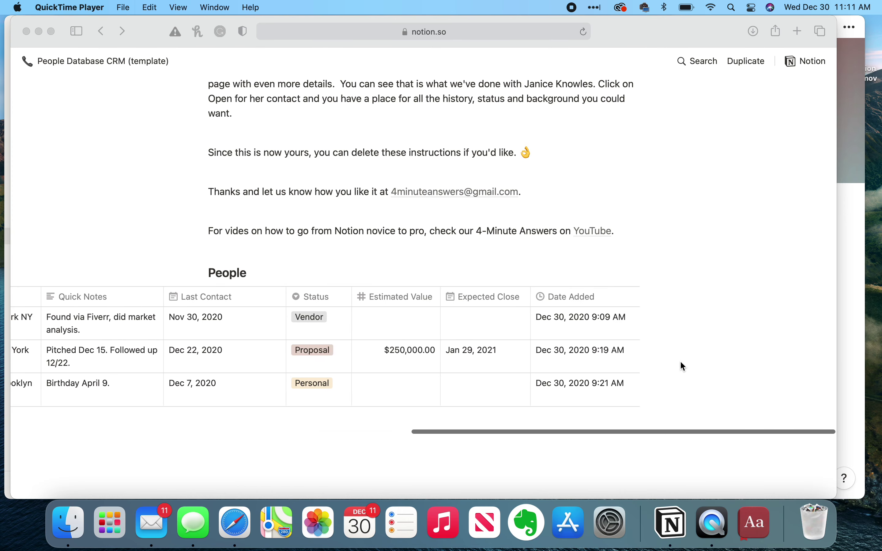
{"action": "scroll", "coordinate": [680, 362], "scroll_direction": "left", "scroll_amount": 10}
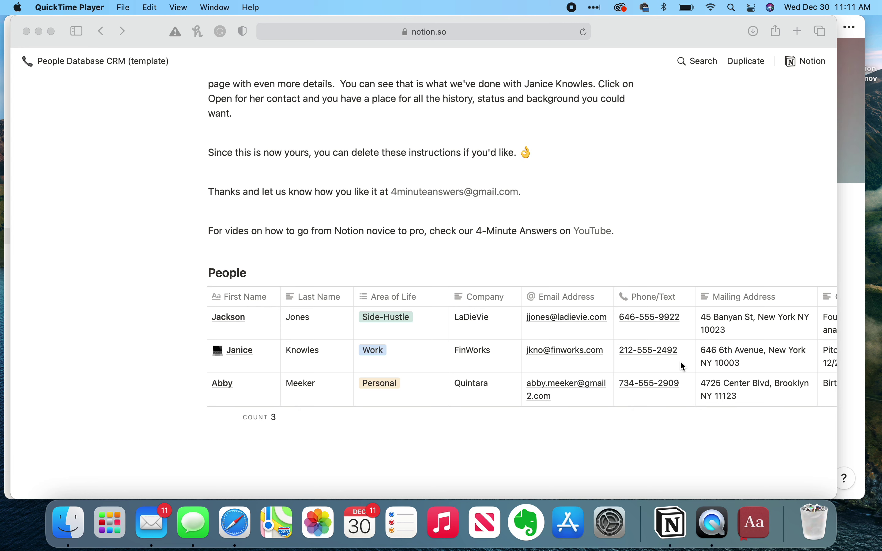
{"action": "scroll", "coordinate": [680, 360], "scroll_direction": "right", "scroll_amount": 15}
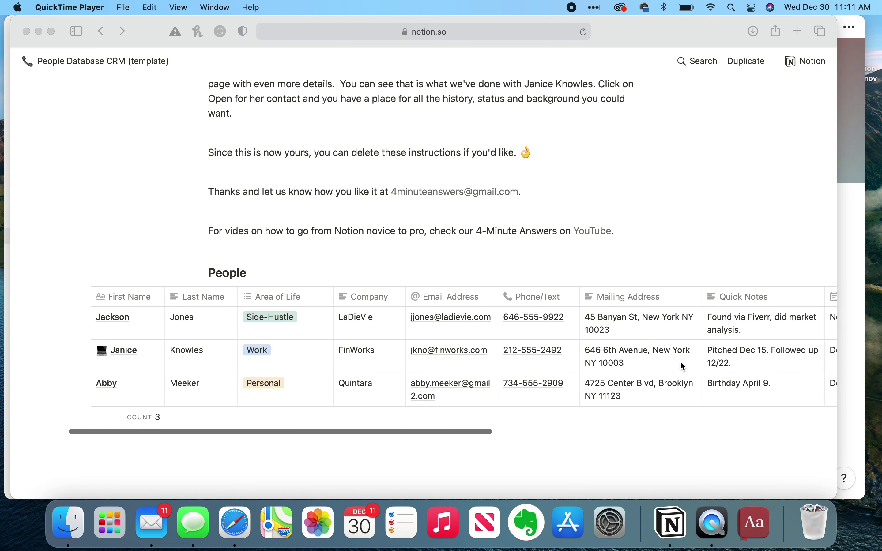
{"action": "scroll", "coordinate": [681, 360], "scroll_direction": "left", "scroll_amount": 15}
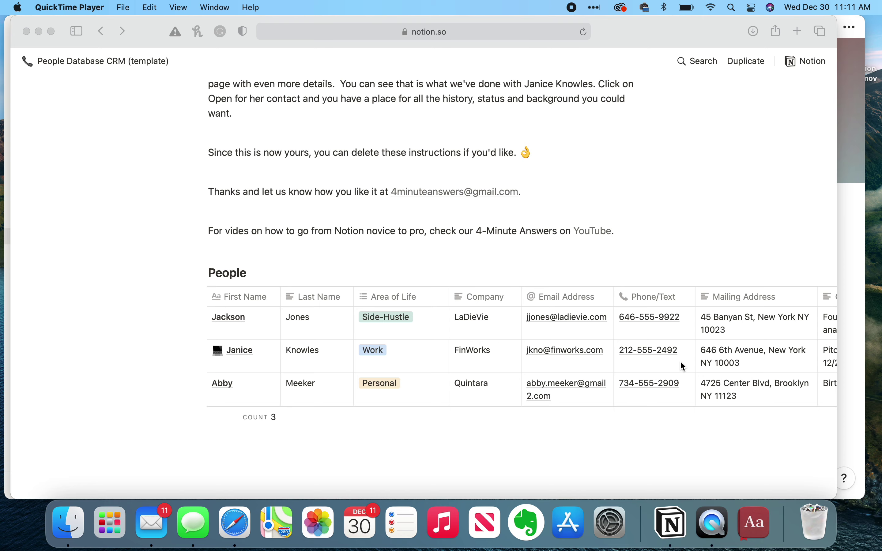
{"action": "scroll", "coordinate": [680, 363], "scroll_direction": "up", "scroll_amount": 10}
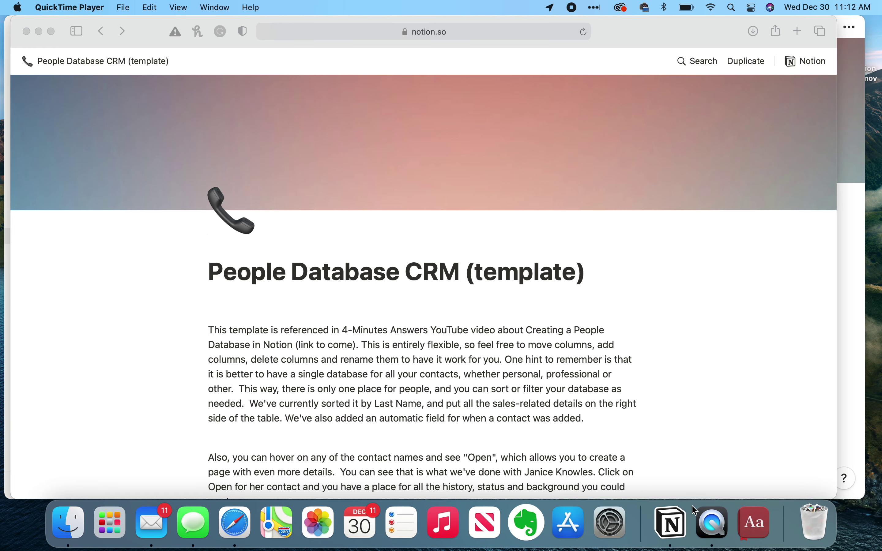
Step: Switch to the Notion desktop app and scroll down to the People table of three contacts
{"action": "left_click", "coordinate": [673, 536]}
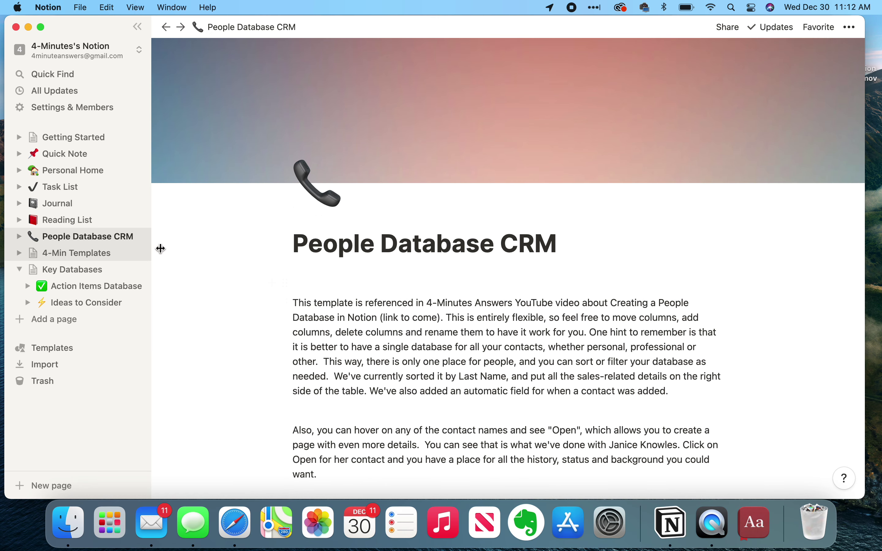
{"action": "scroll", "coordinate": [458, 362], "scroll_direction": "down", "scroll_amount": 2}
{"action": "scroll", "coordinate": [458, 362], "scroll_direction": "down", "scroll_amount": 2}
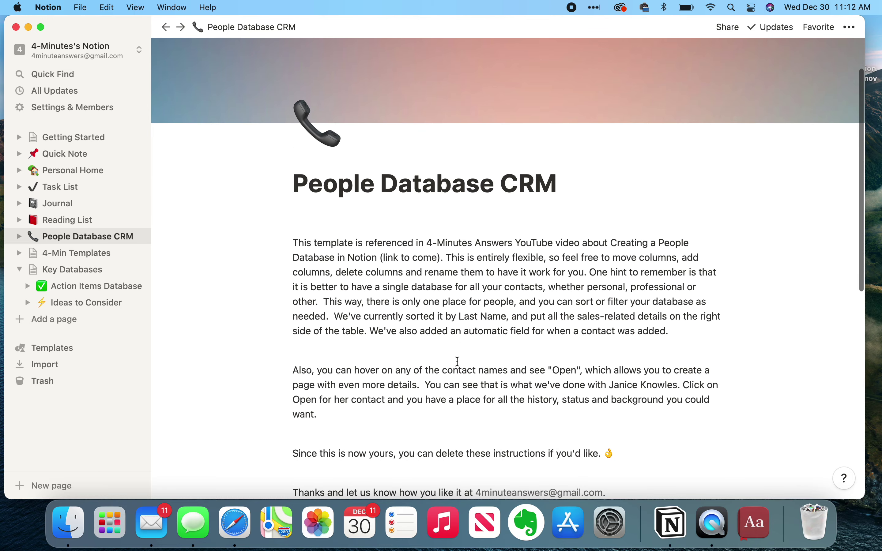
{"action": "scroll", "coordinate": [458, 362], "scroll_direction": "down", "scroll_amount": 18}
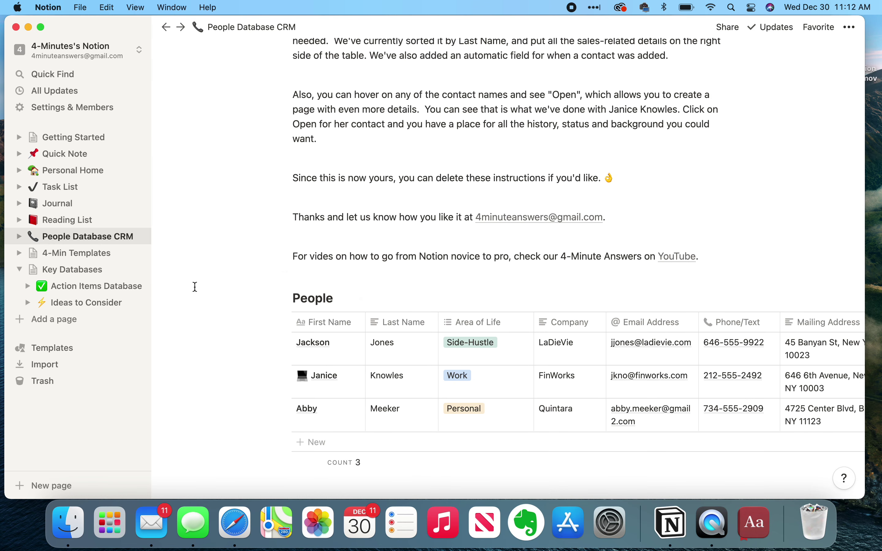
{"action": "scroll", "coordinate": [216, 318], "scroll_direction": "down", "scroll_amount": 2}
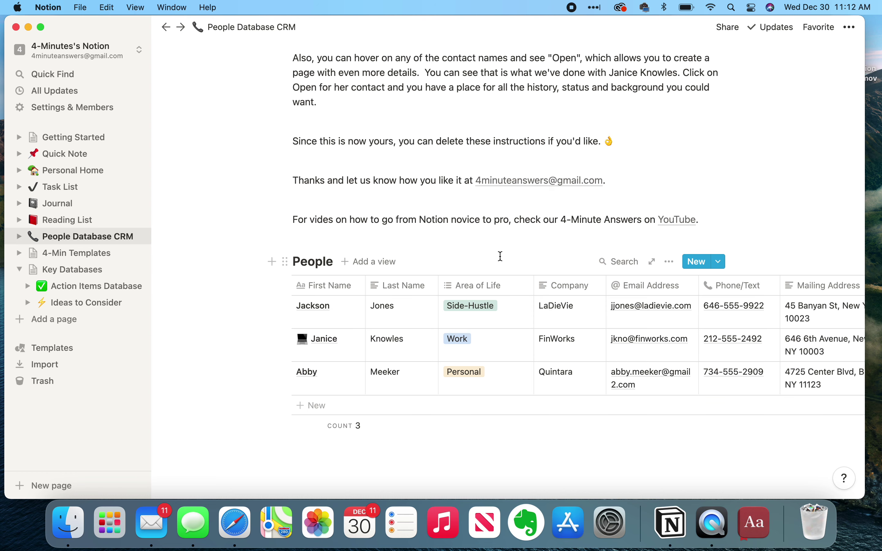
{"action": "scroll", "coordinate": [501, 257], "scroll_direction": "up", "scroll_amount": 1}
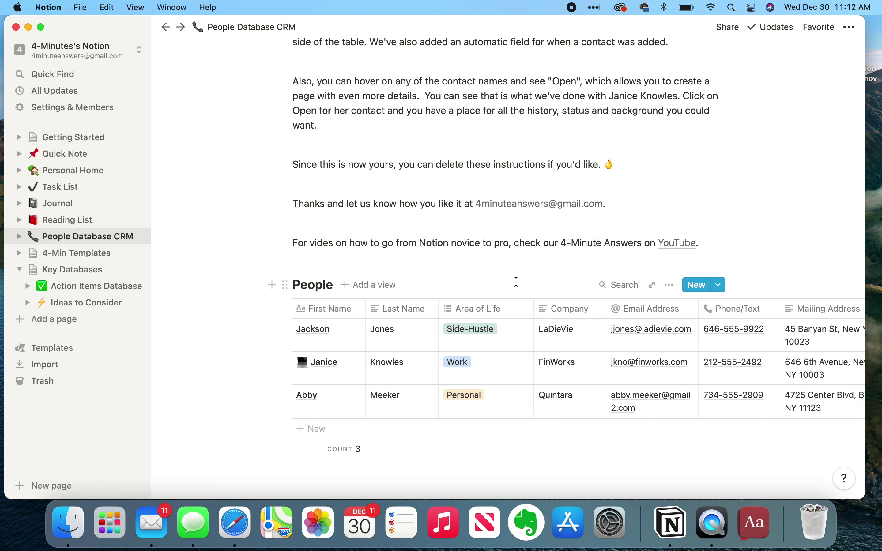
{"action": "scroll", "coordinate": [519, 345], "scroll_direction": "right", "scroll_amount": 5}
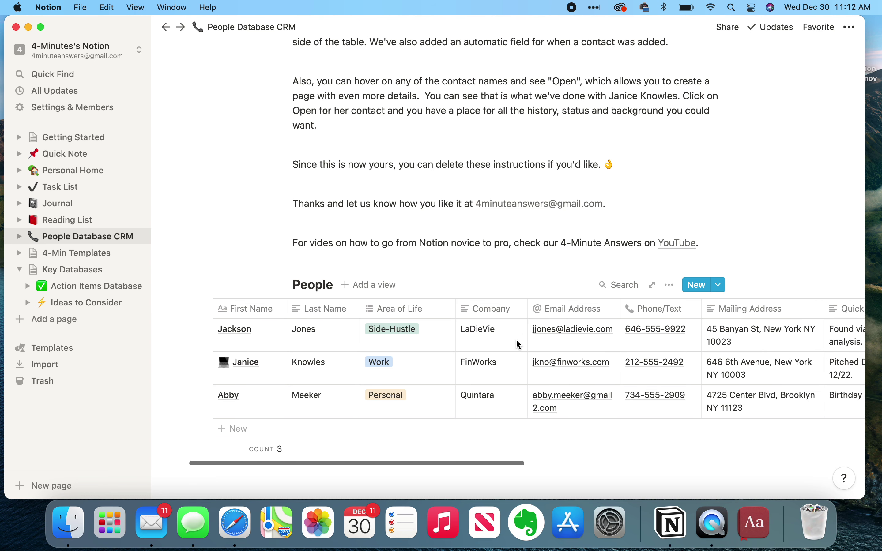
{"action": "scroll", "coordinate": [517, 341], "scroll_direction": "right", "scroll_amount": 10}
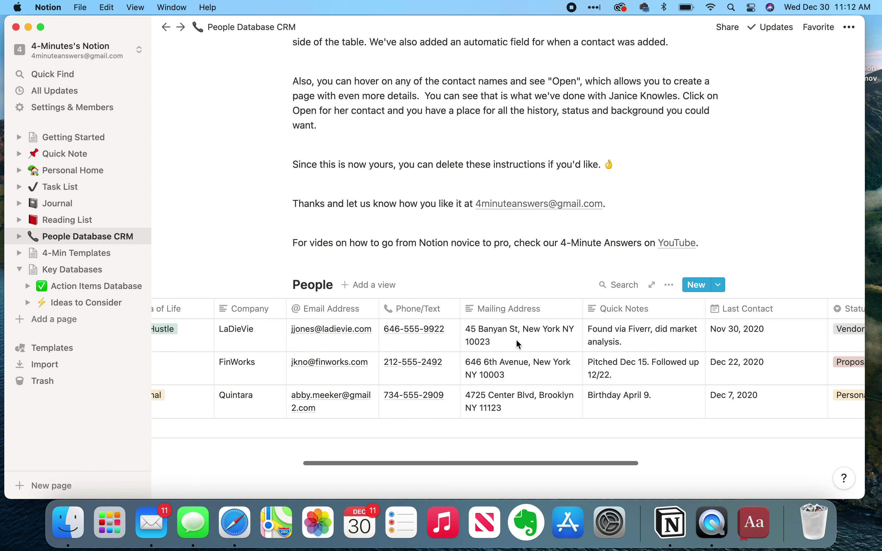
{"action": "scroll", "coordinate": [520, 345], "scroll_direction": "right", "scroll_amount": 1}
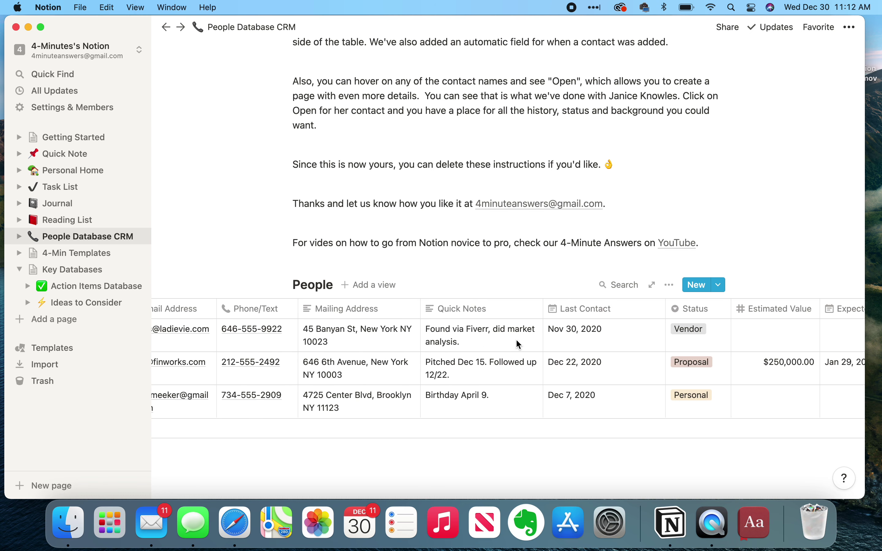
{"action": "scroll", "coordinate": [520, 345], "scroll_direction": "right", "scroll_amount": 4}
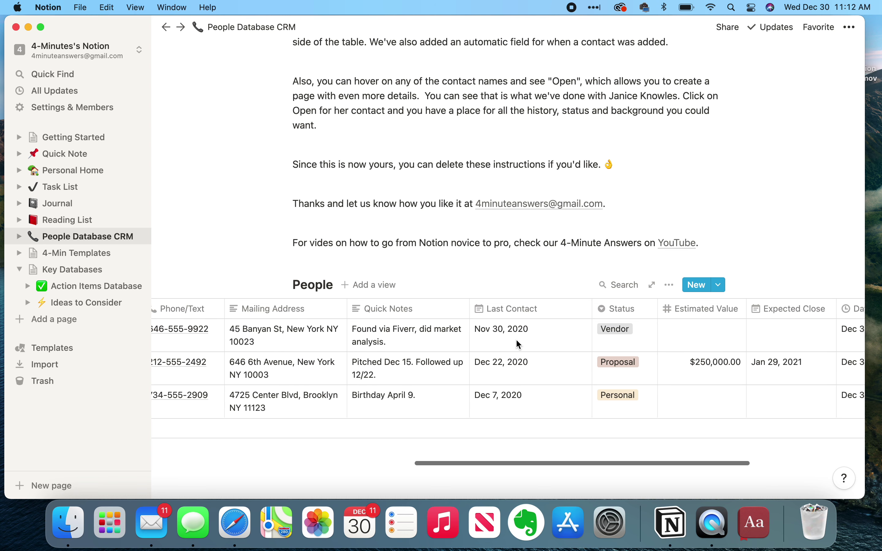
{"action": "scroll", "coordinate": [519, 344], "scroll_direction": "right", "scroll_amount": 4}
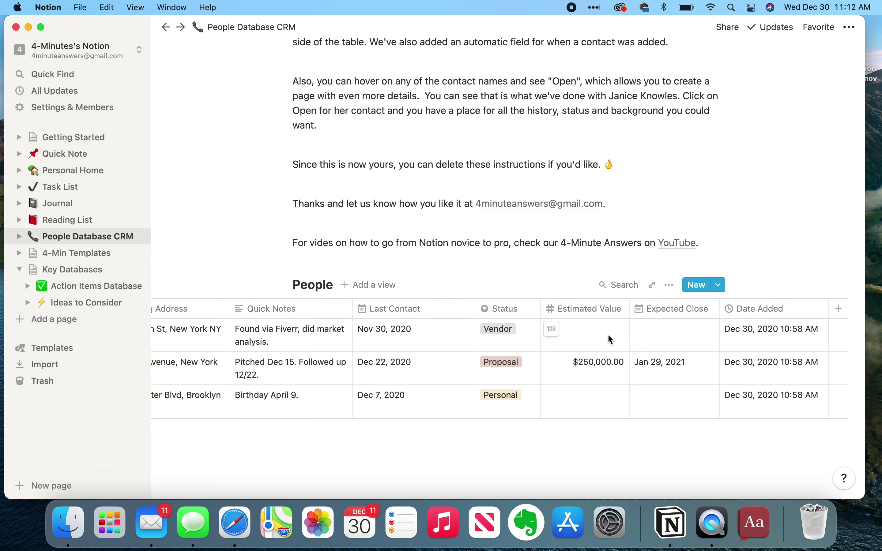
{"action": "scroll", "coordinate": [609, 341], "scroll_direction": "right", "scroll_amount": 3}
{"action": "scroll", "coordinate": [612, 345], "scroll_direction": "right", "scroll_amount": 1}
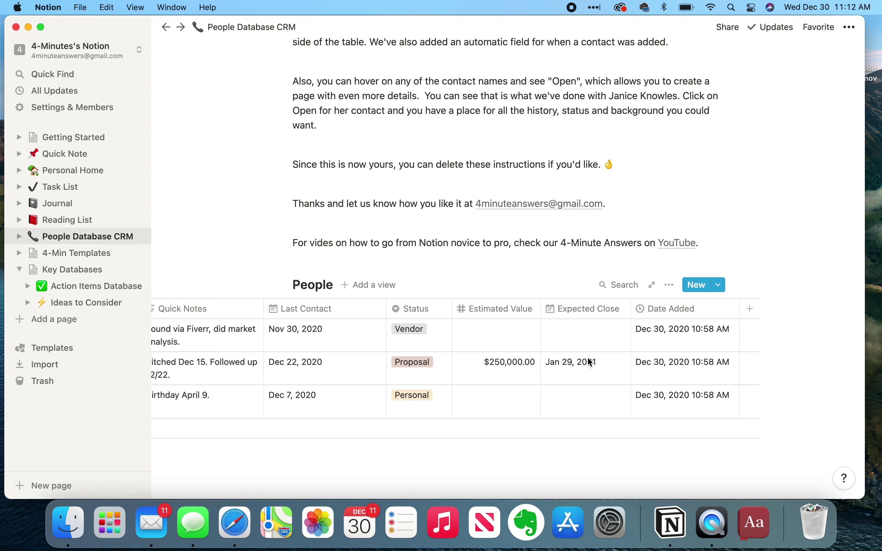
{"action": "scroll", "coordinate": [591, 364], "scroll_direction": "left", "scroll_amount": 10}
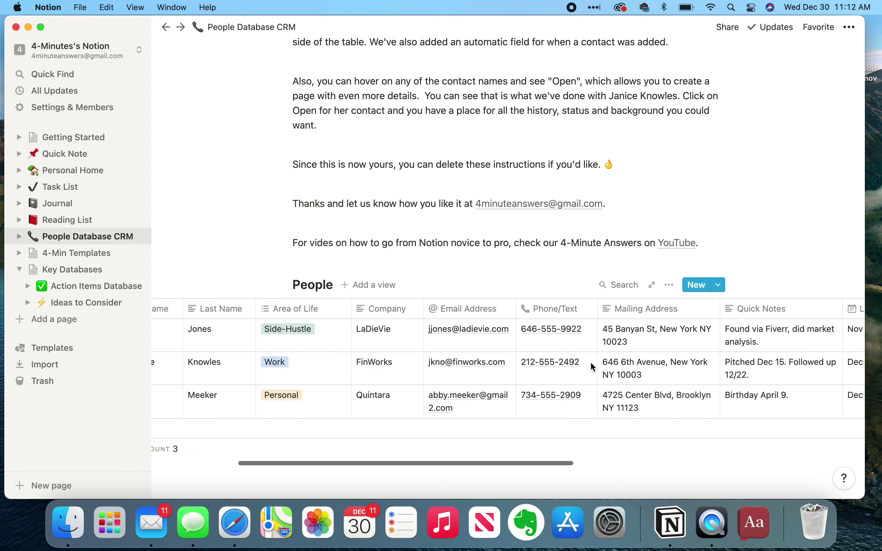
{"action": "scroll", "coordinate": [593, 367], "scroll_direction": "right", "scroll_amount": 1}
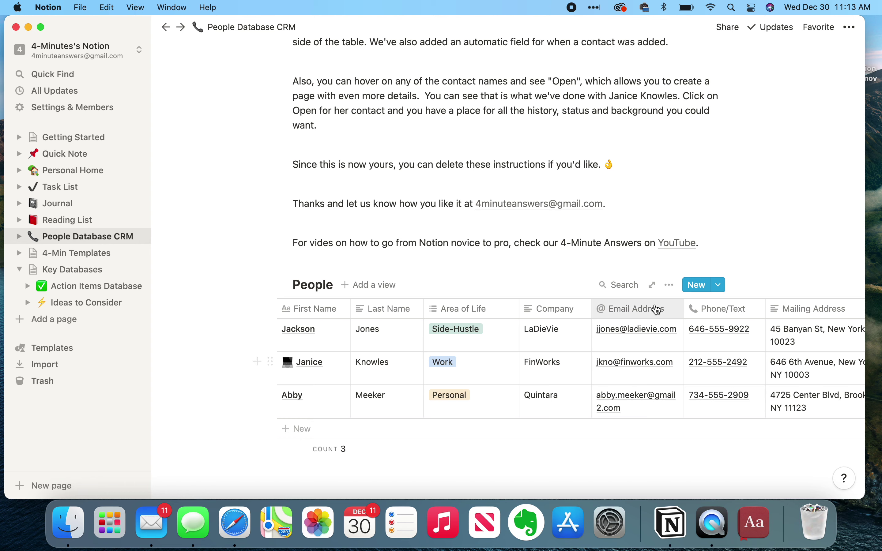
{"action": "left_click", "coordinate": [671, 286]}
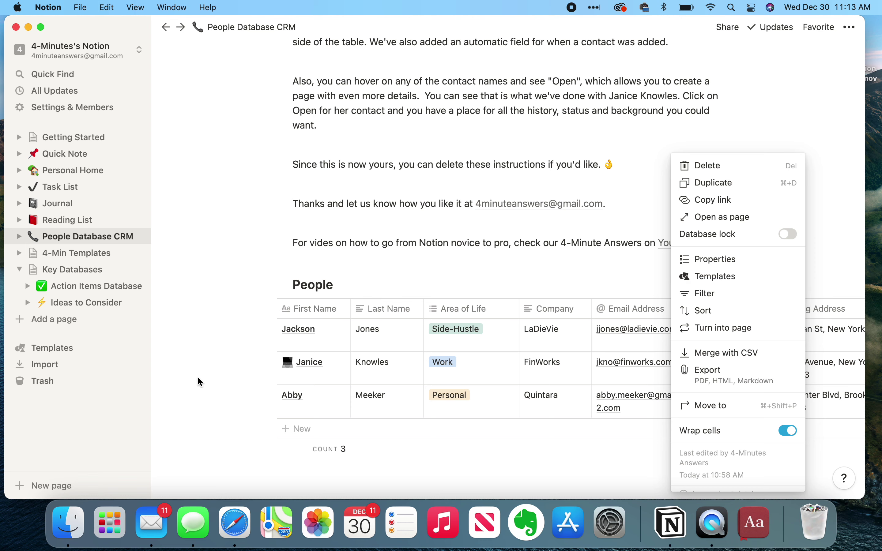
{"action": "left_click", "coordinate": [212, 446]}
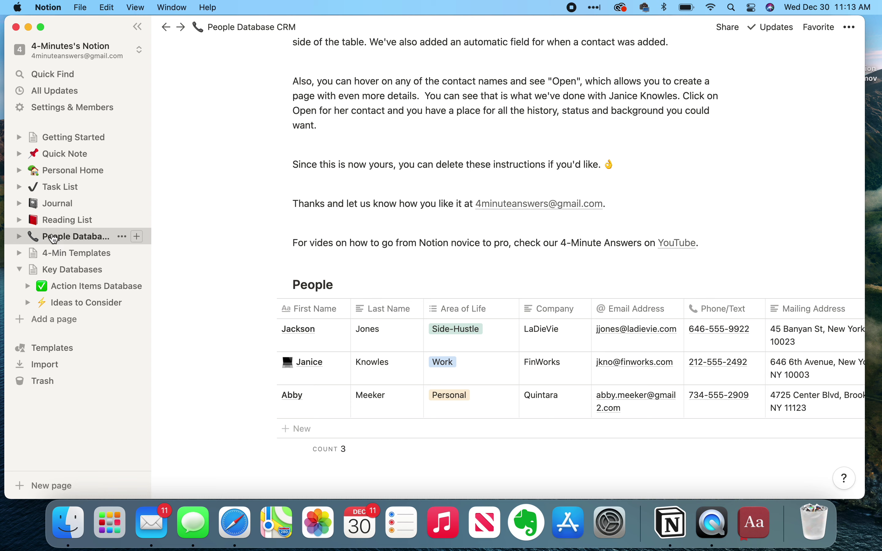
Step: Drag People Database CRM in the sidebar into Key Databases, then collapse and re-expand Key Databases to confirm
{"action": "left_click_drag", "start_coordinate": [55, 236], "coordinate": [66, 296]}
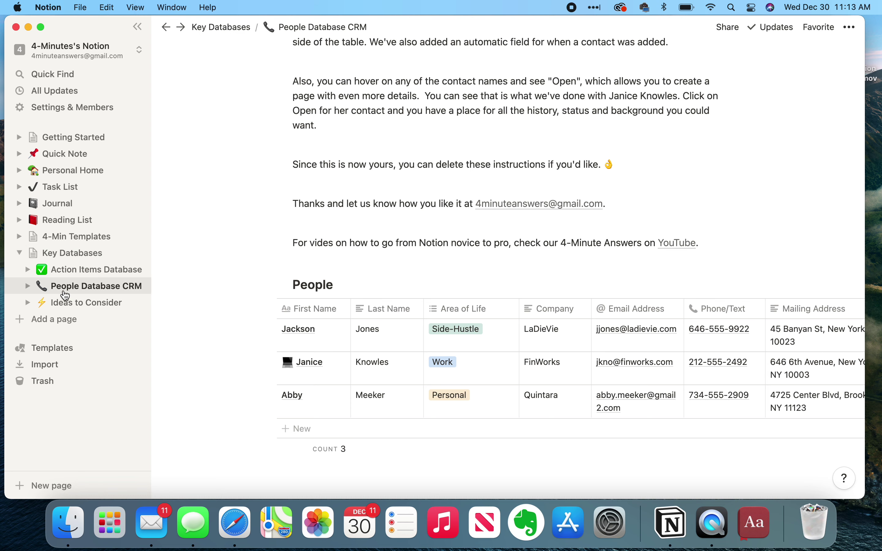
{"action": "left_click", "coordinate": [19, 254]}
{"action": "left_click", "coordinate": [19, 253]}
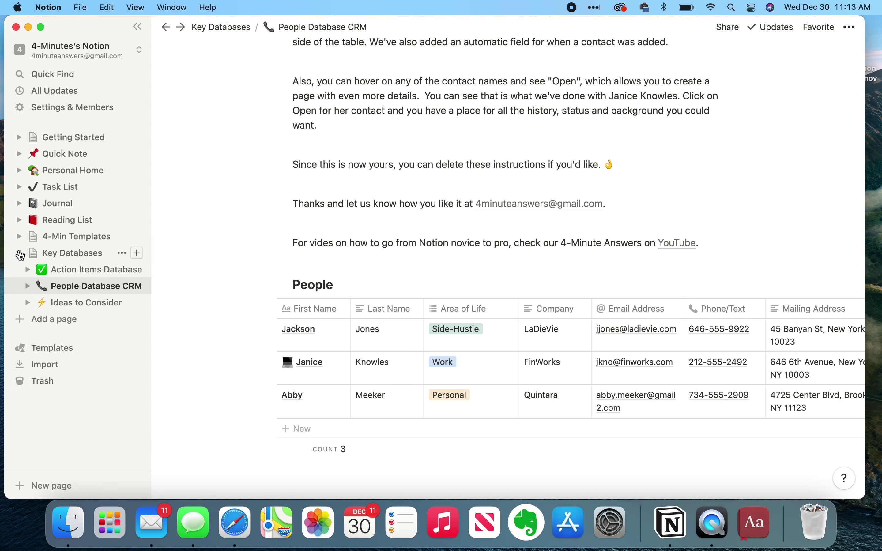
Step: Open Key Databases and follow its People Database CRM link
{"action": "left_click", "coordinate": [71, 257]}
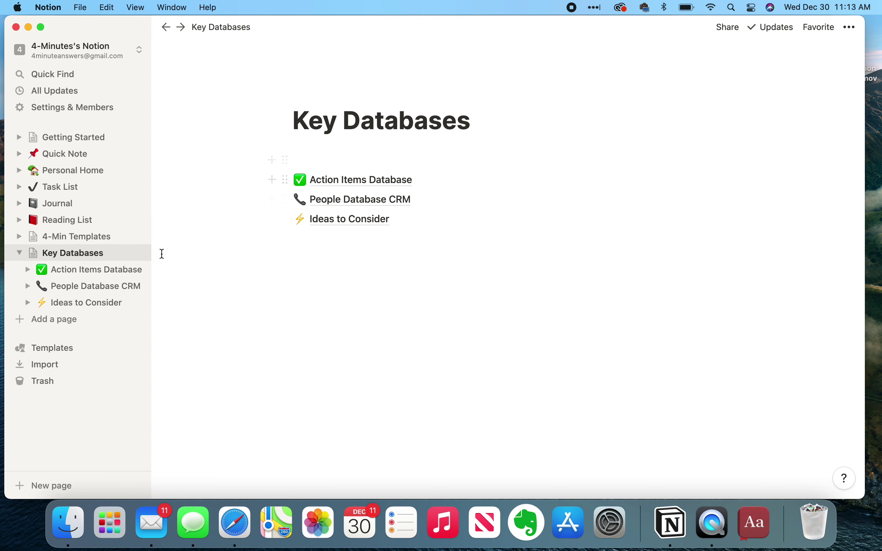
{"action": "left_click", "coordinate": [19, 253]}
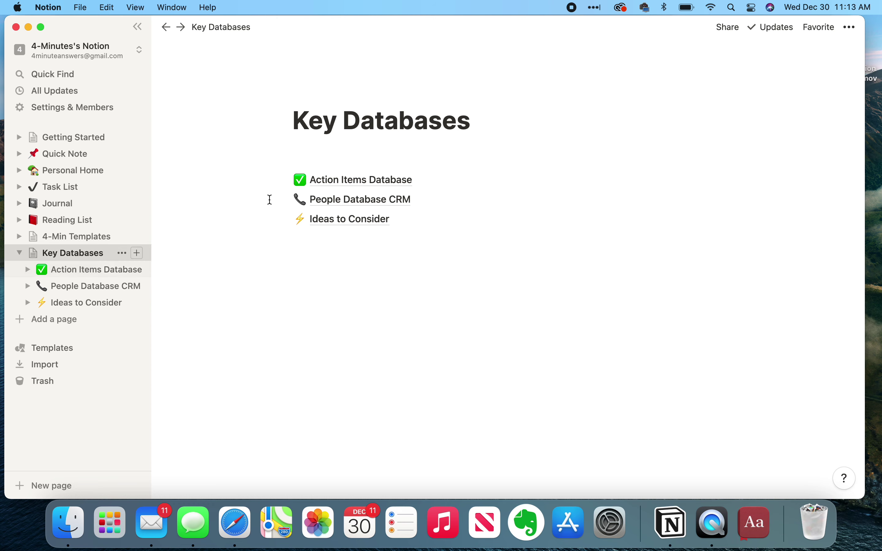
{"action": "left_click", "coordinate": [371, 199]}
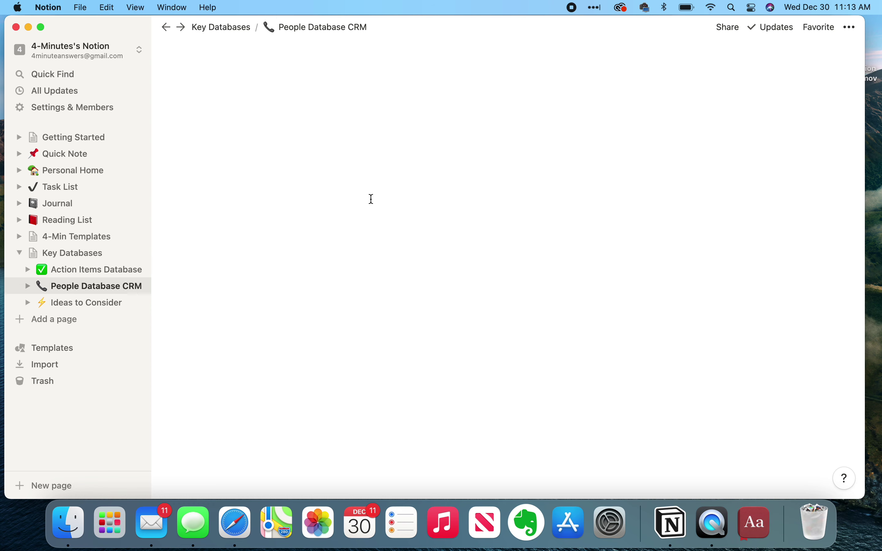